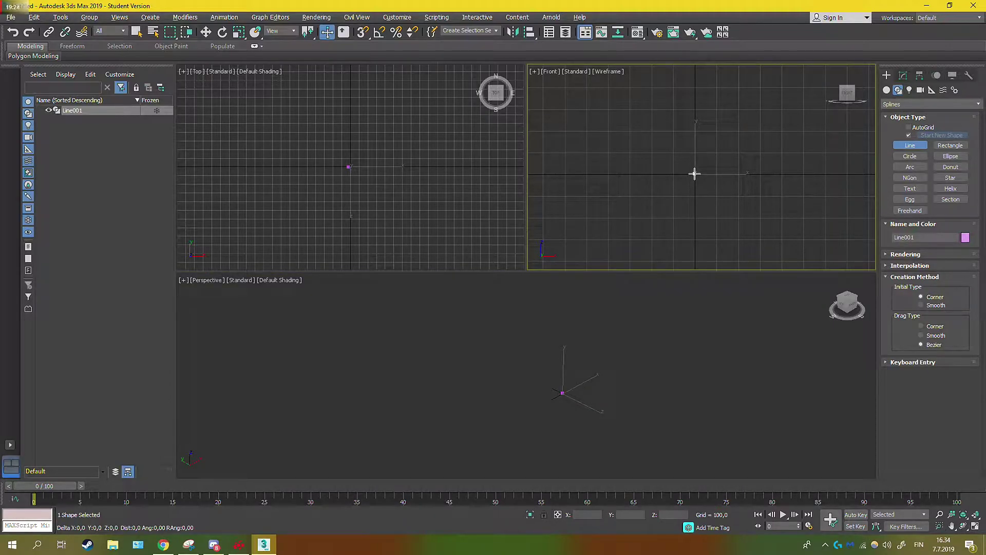
Abandon the line just started and begin a new one with coordinate-entered XY points (0, 0), (50, 0) and (50, 10)
{"action": "right_click", "coordinate": [695, 173]}
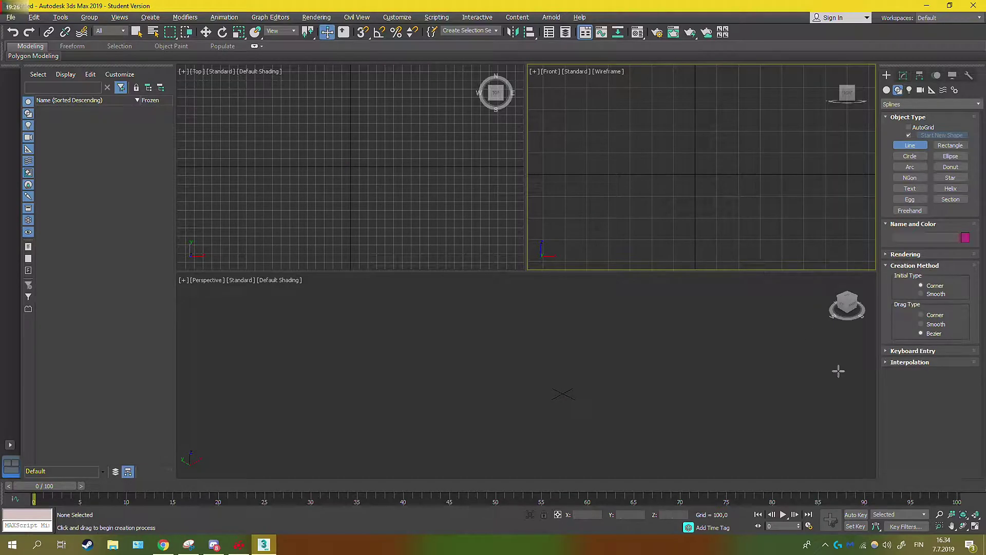
{"action": "left_click", "coordinate": [886, 352]}
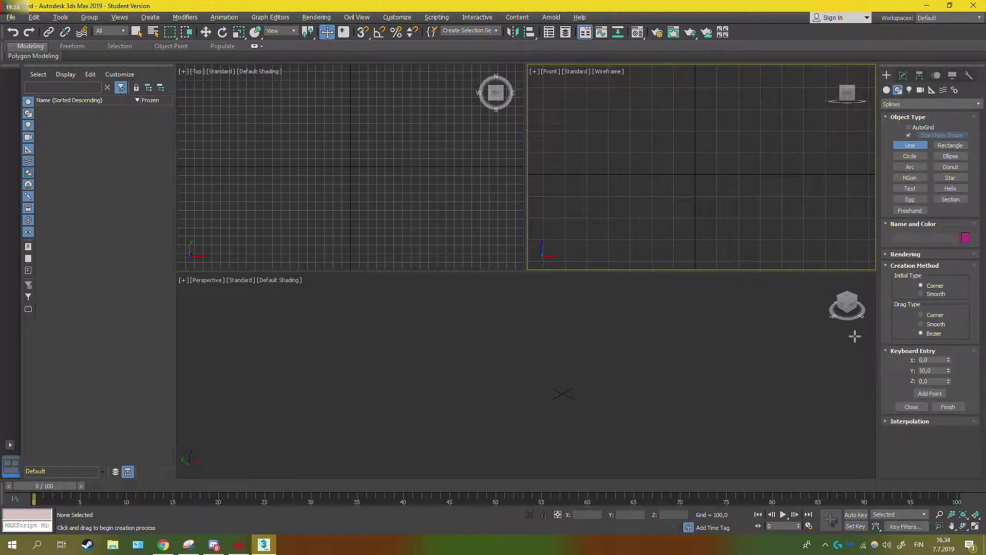
{"action": "left_click", "coordinate": [925, 370]}
{"action": "type", "text": "00"}
{"action": "left_click", "coordinate": [930, 360]}
{"action": "left_click", "coordinate": [923, 396]}
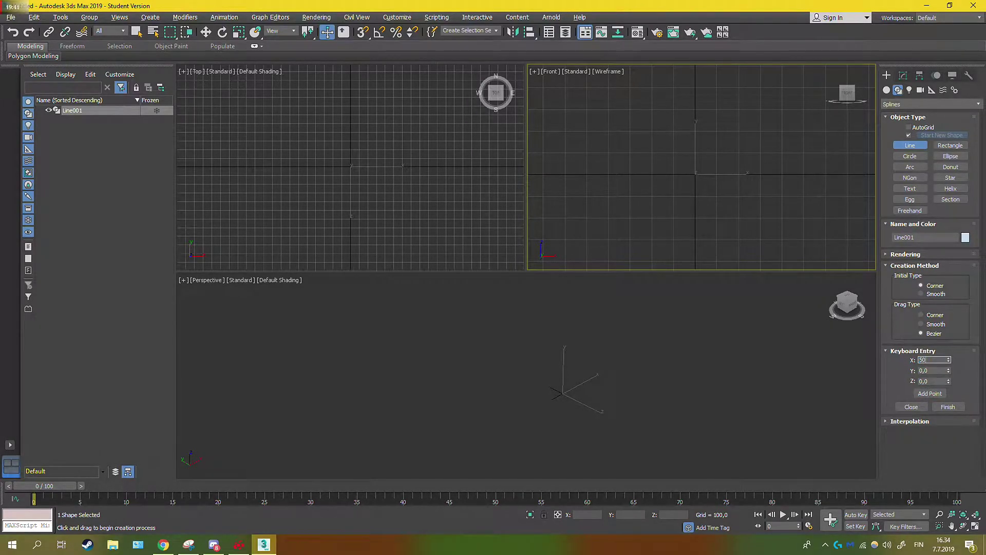
{"action": "left_click", "coordinate": [934, 370]}
{"action": "type", "text": "10"}
{"action": "left_click", "coordinate": [928, 394]}
Continue the line with coordinate-entered XY points (40, 10), (40, 20), (30, 20) and (30, 40)
{"action": "type", "text": "40"}
{"action": "left_click", "coordinate": [930, 394]}
{"action": "left_click", "coordinate": [933, 371]}
{"action": "type", "text": "20"}
{"action": "left_click", "coordinate": [921, 394]}
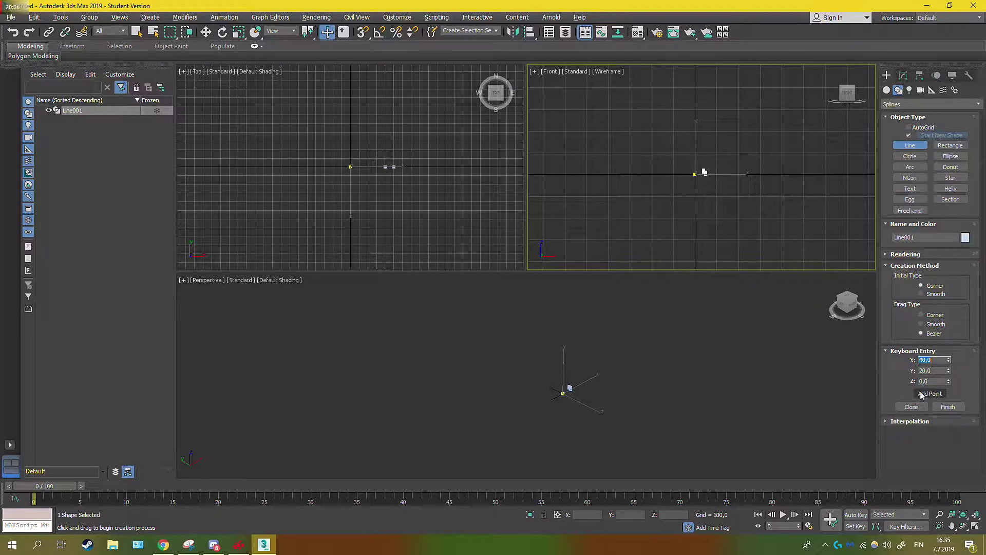
{"action": "type", "text": "30"}
{"action": "left_click", "coordinate": [931, 370]}
{"action": "type", "text": "40"}
{"action": "left_click", "coordinate": [934, 394]}
Add the XY points (10, 40), (10, 50) and (0, 50) to the line and close the stepped profile
{"action": "type", "text": "10"}
{"action": "left_click", "coordinate": [930, 394]}
{"action": "left_click", "coordinate": [931, 370]}
{"action": "type", "text": "50"}
{"action": "left_click", "coordinate": [929, 393]}
{"action": "type", "text": "0"}
{"action": "left_click", "coordinate": [930, 394]}
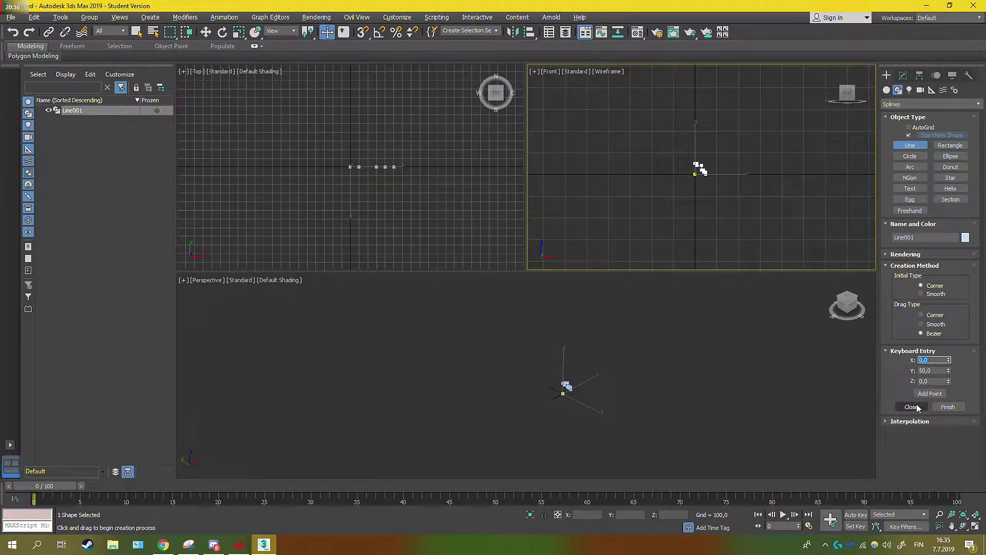
{"action": "left_click", "coordinate": [912, 407]}
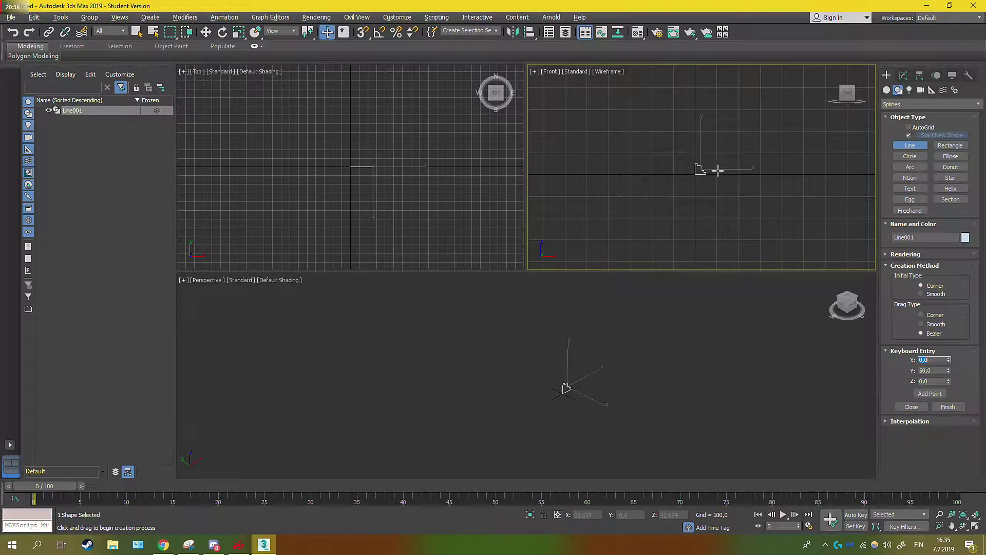
Fillet the stepped profile's outer corner vertex at (30, 40) in the Front viewport
{"action": "key", "text": "z"}
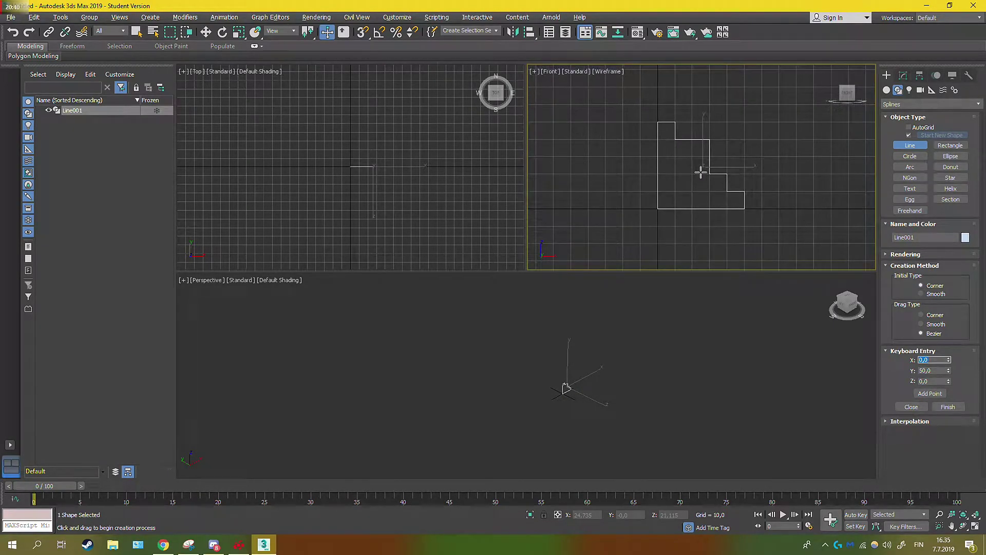
{"action": "scroll", "coordinate": [684, 172], "scroll_direction": "down", "scroll_amount": 6}
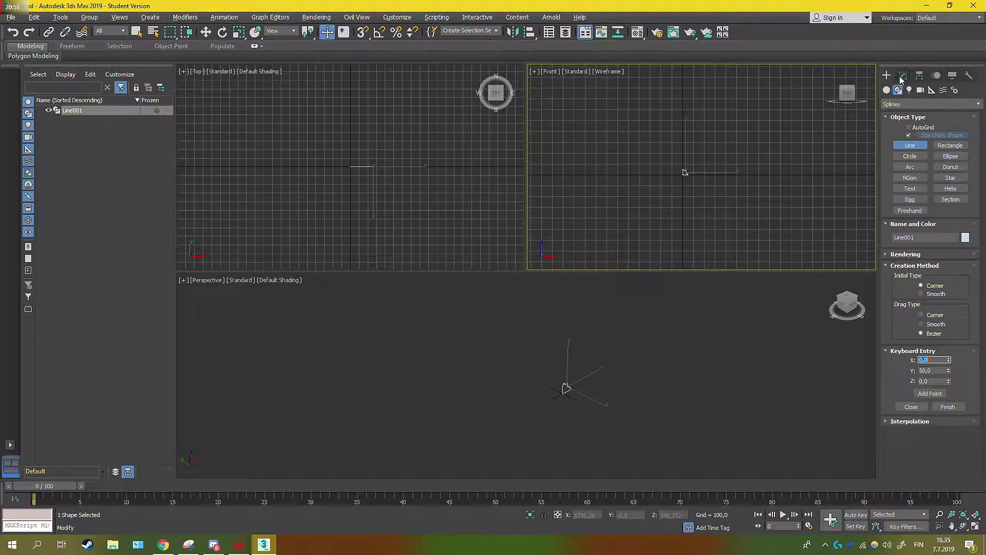
{"action": "left_click", "coordinate": [904, 75]}
{"action": "scroll", "coordinate": [686, 172], "scroll_direction": "up", "scroll_amount": 10}
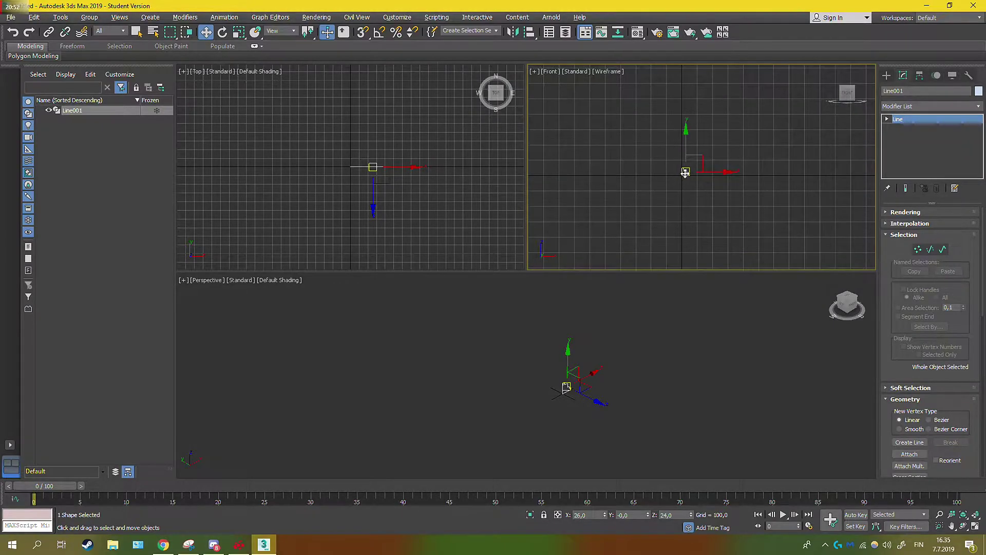
{"action": "scroll", "coordinate": [689, 171], "scroll_direction": "up", "scroll_amount": 1}
{"action": "scroll", "coordinate": [689, 171], "scroll_direction": "down", "scroll_amount": 1}
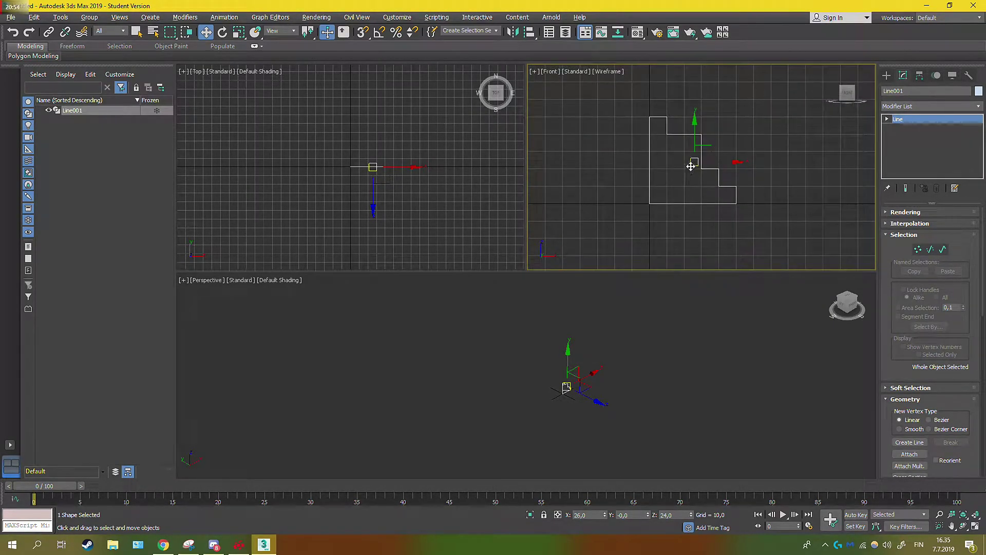
{"action": "left_click", "coordinate": [887, 119]}
{"action": "left_click", "coordinate": [912, 128]}
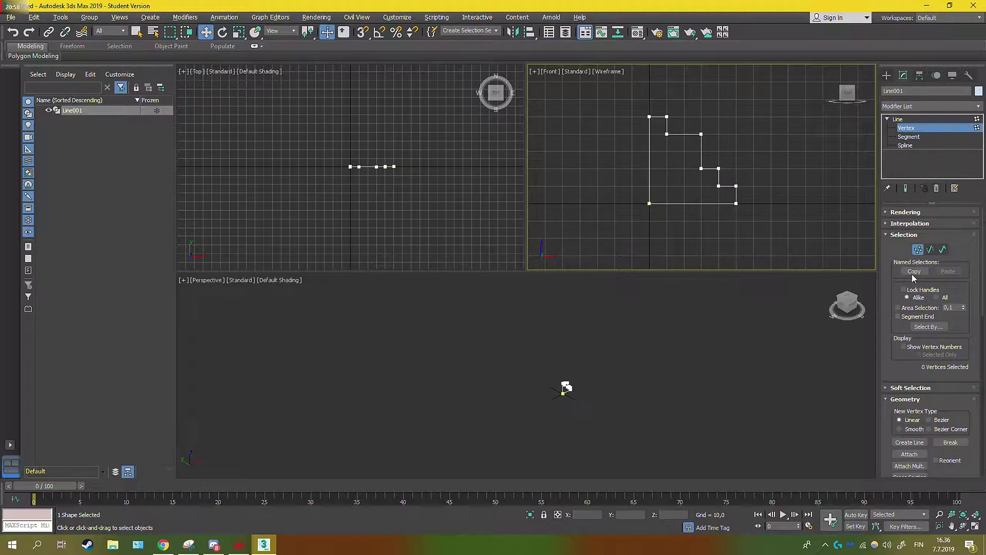
{"action": "scroll", "coordinate": [895, 322], "scroll_direction": "down", "scroll_amount": 5}
{"action": "scroll", "coordinate": [895, 323], "scroll_direction": "down", "scroll_amount": 2}
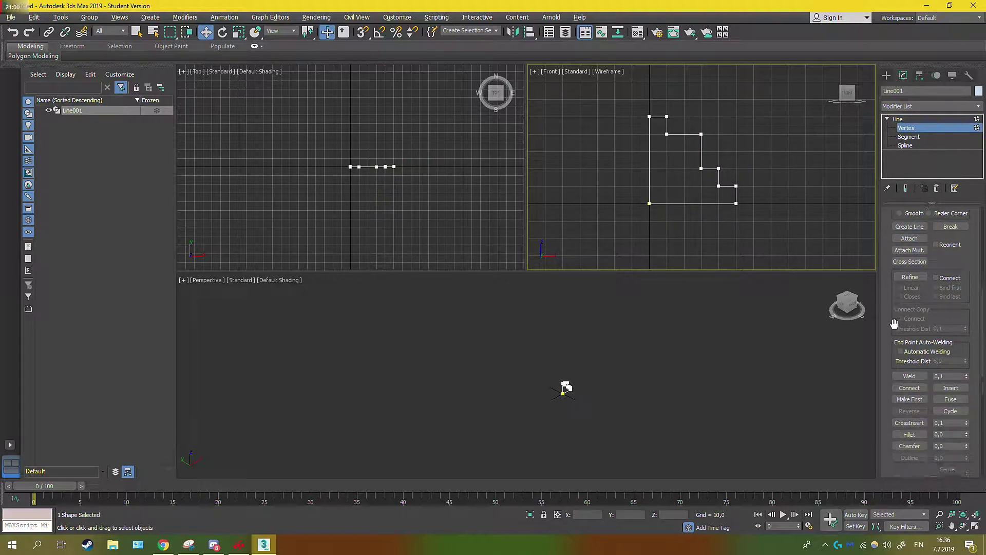
{"action": "left_click", "coordinate": [920, 406]}
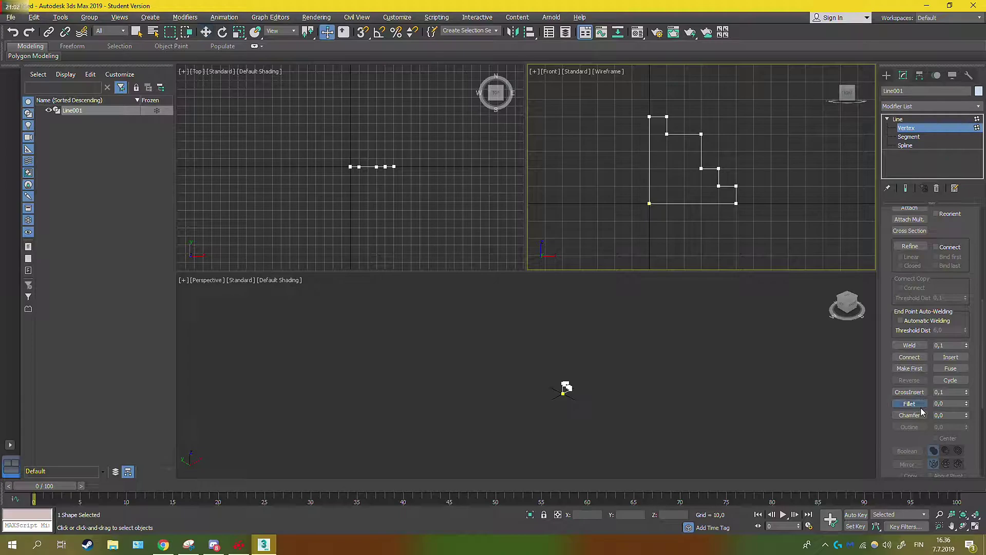
{"action": "left_click_drag", "start_coordinate": [701, 134], "coordinate": [787, 109]}
Draw a rectangle spline about 573 wide and 516 long around the profile in the Front viewport
{"action": "left_click", "coordinate": [889, 76]}
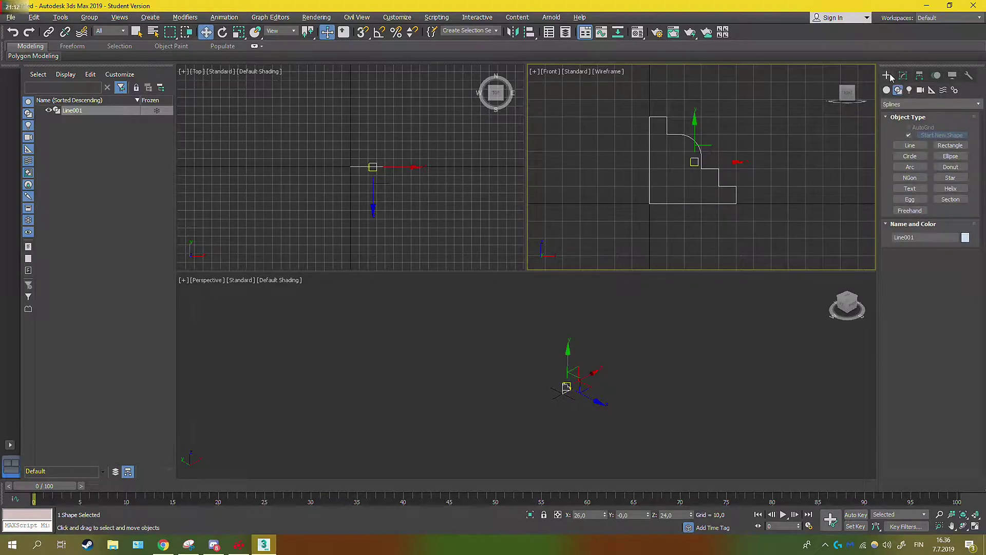
{"action": "scroll", "coordinate": [676, 174], "scroll_direction": "down", "scroll_amount": 2}
{"action": "scroll", "coordinate": [668, 177], "scroll_direction": "down", "scroll_amount": 5}
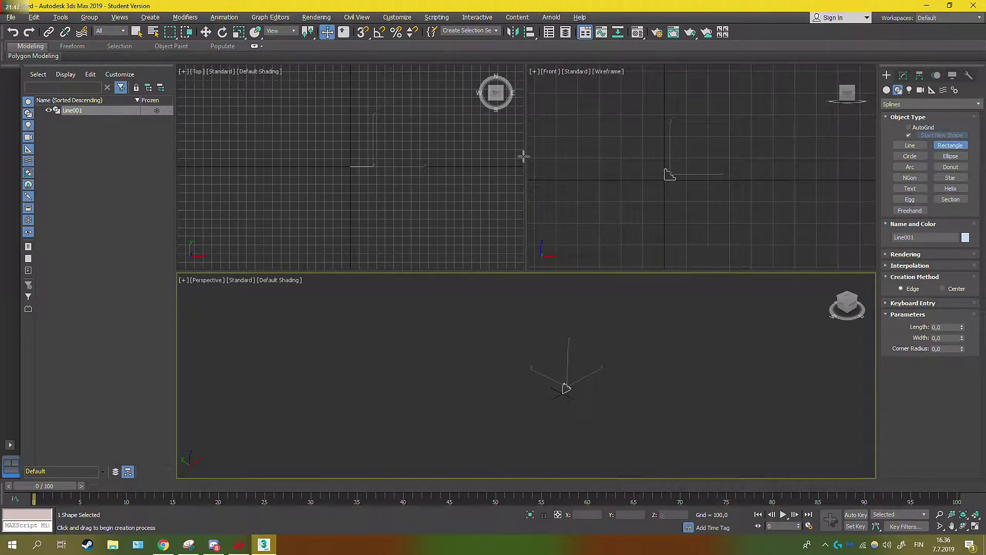
{"action": "left_click", "coordinate": [150, 17]}
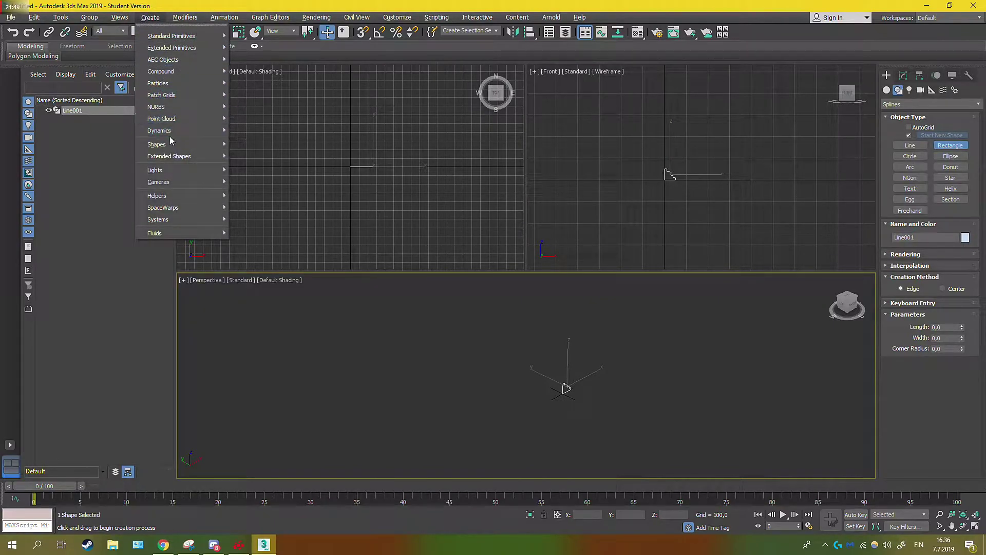
{"action": "mouse_move", "coordinate": [172, 144]}
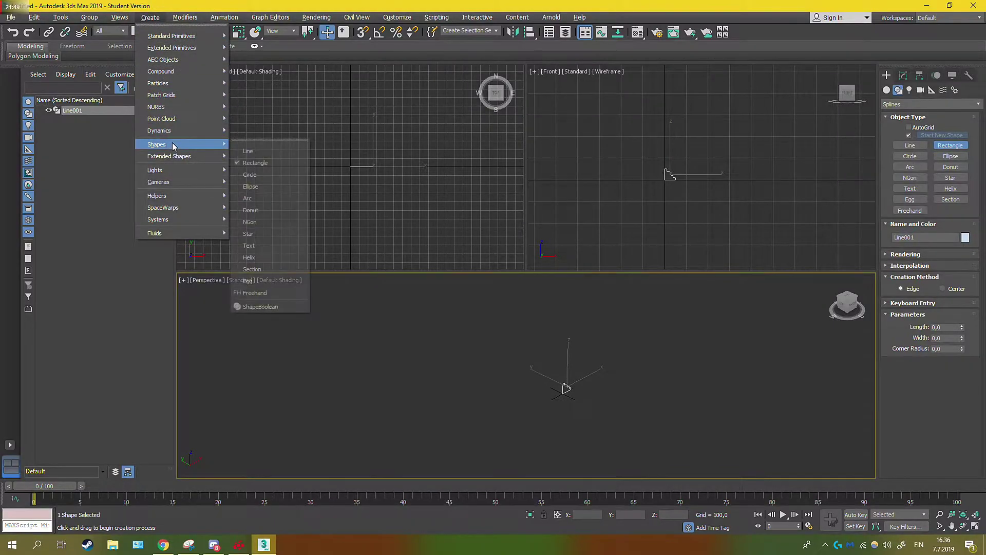
{"action": "left_click", "coordinate": [267, 163]}
{"action": "left_click_drag", "start_coordinate": [603, 120], "coordinate": [728, 232]}
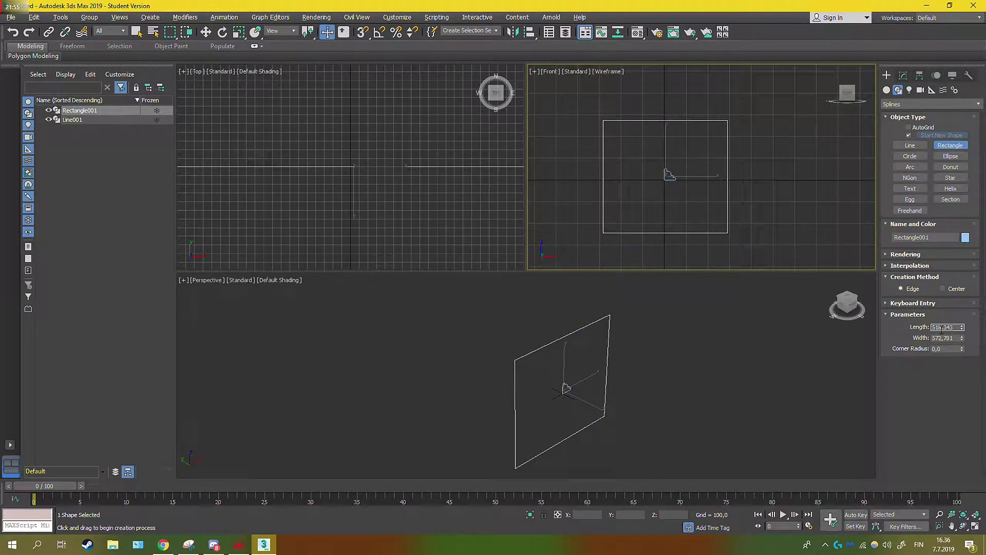
Set the rectangle's length to 600 and its width to 800
{"action": "type", "text": "600"}
{"action": "key", "text": "Return"}
{"action": "double_click", "coordinate": [941, 338]}
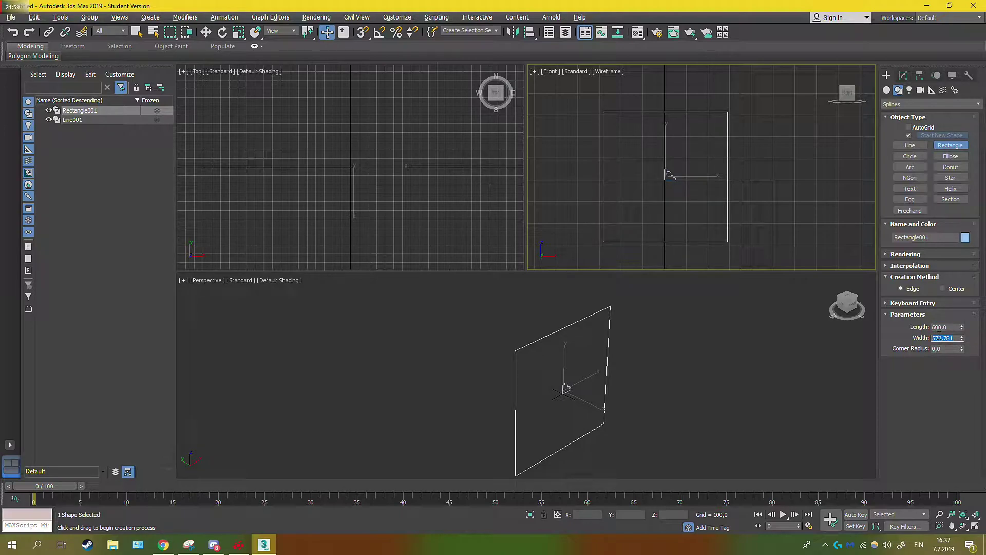
{"action": "type", "text": "800"}
{"action": "key", "text": "Return"}
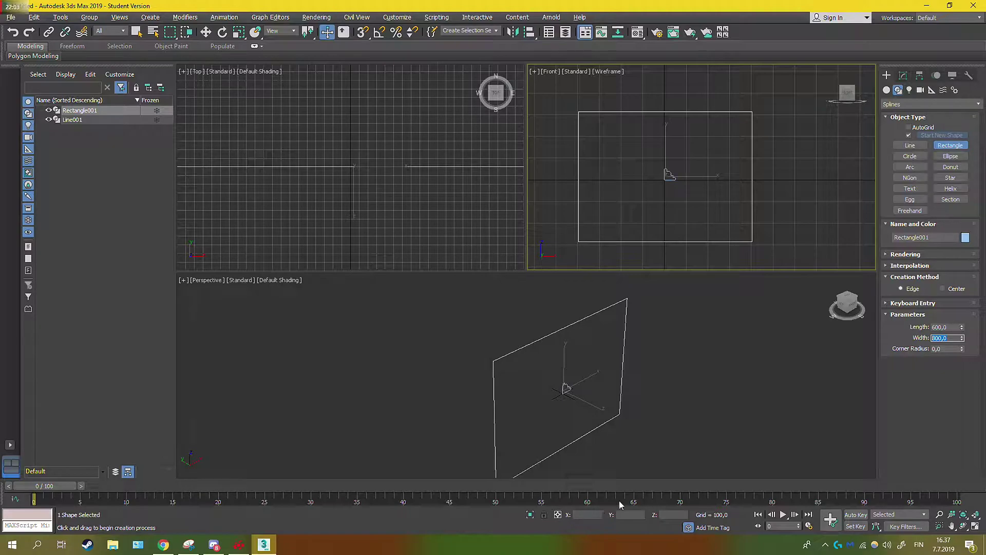
{"action": "left_click", "coordinate": [916, 389]}
{"action": "left_click_drag", "start_coordinate": [595, 111], "coordinate": [595, 110]}
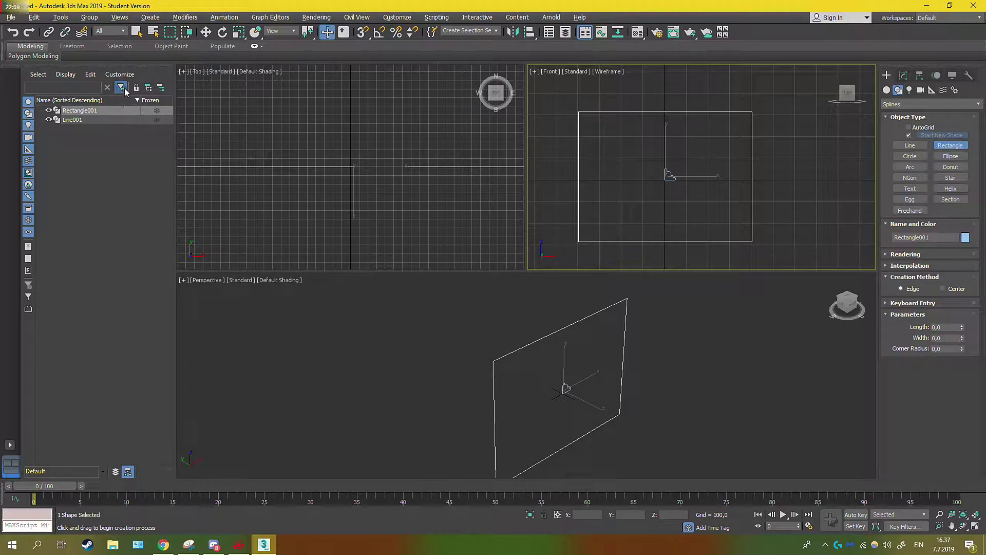
Move the rectangle to the world origin by setting its X and Z positions to 0
{"action": "left_click", "coordinate": [206, 32]}
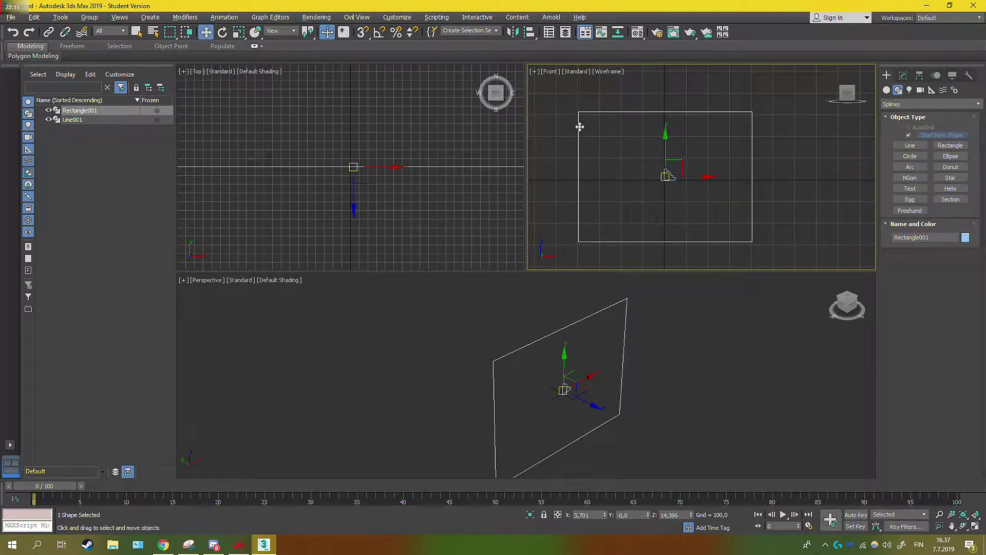
{"action": "left_click", "coordinate": [582, 515]}
{"action": "type", "text": "0"}
{"action": "key", "text": "Return"}
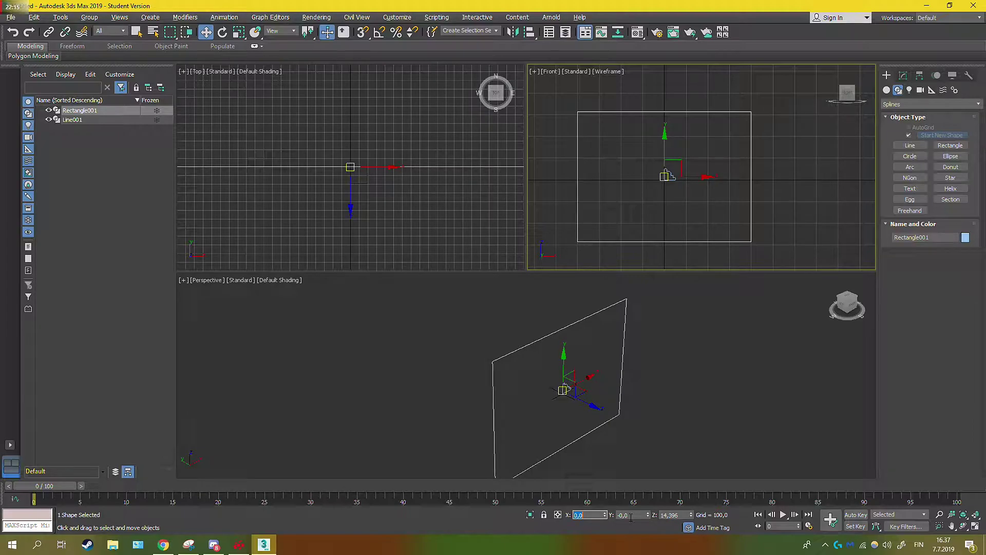
{"action": "left_click", "coordinate": [674, 515]}
{"action": "type", "text": "00"}
{"action": "key", "text": "Return"}
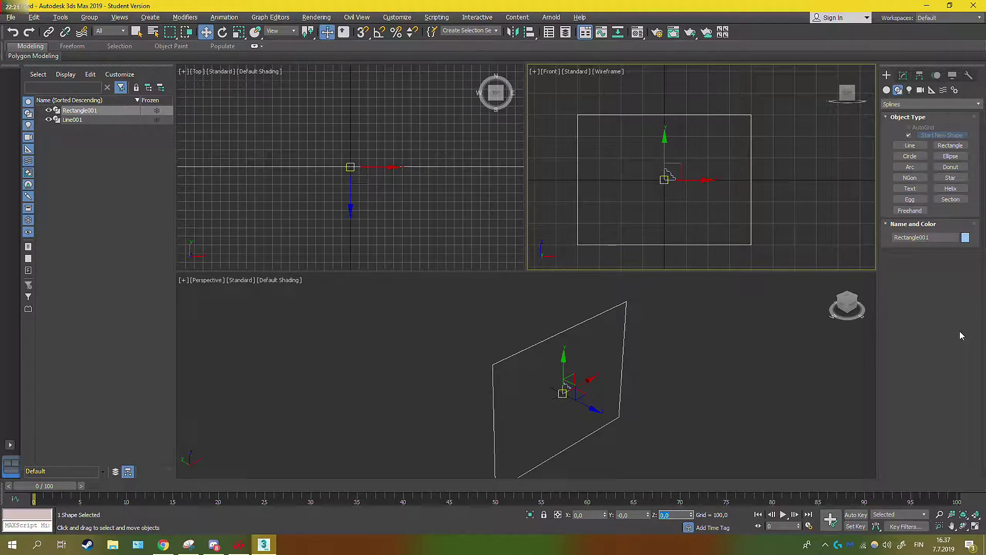
Create a Loft compound object using the rectangle as the path and the stepped line profile as the shape
{"action": "left_click", "coordinate": [150, 17]}
{"action": "mouse_move", "coordinate": [168, 85]}
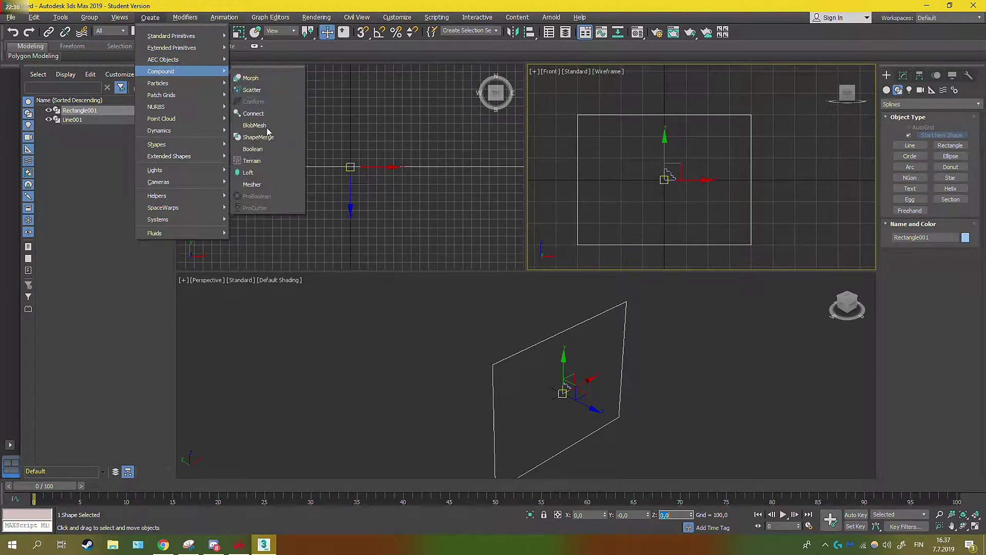
{"action": "left_click", "coordinate": [266, 174]}
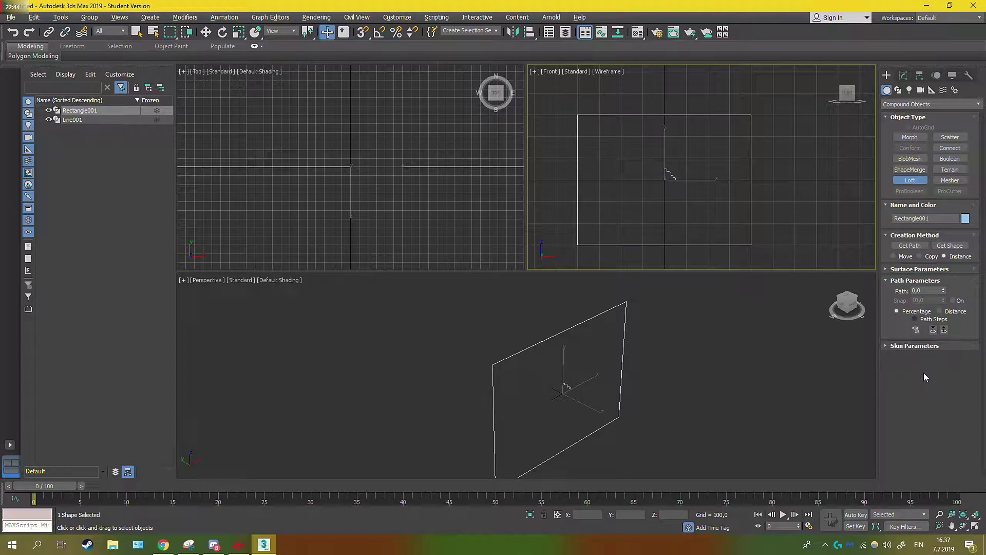
{"action": "left_click", "coordinate": [950, 245]}
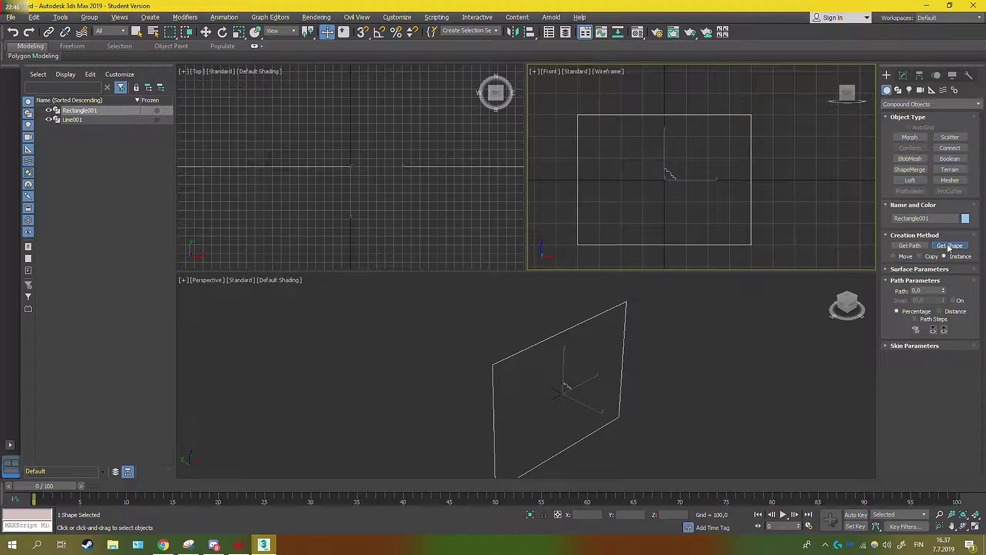
{"action": "left_click", "coordinate": [671, 174]}
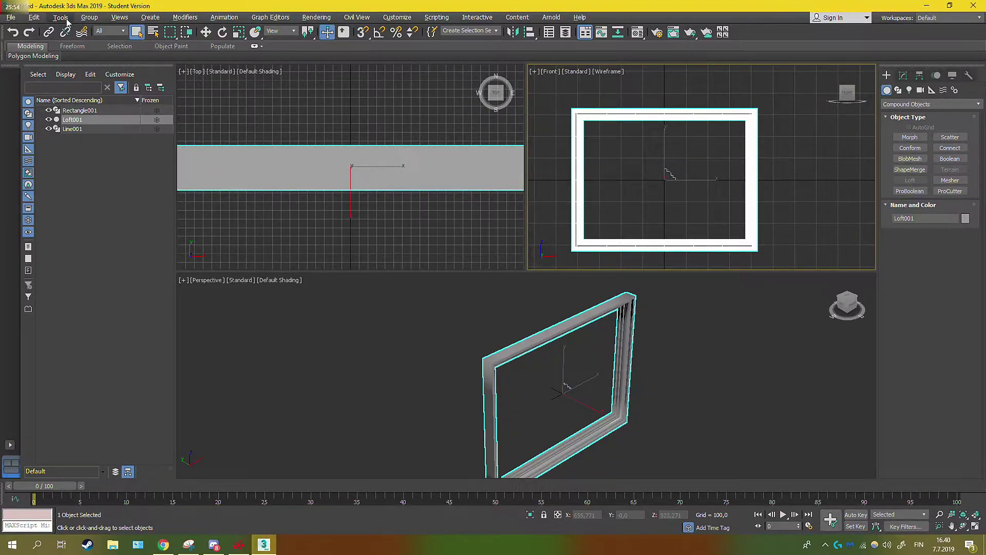
Enable Vertex snapping in the grid and snap settings and move the settings window clear of the viewports
{"action": "left_click", "coordinate": [61, 16]}
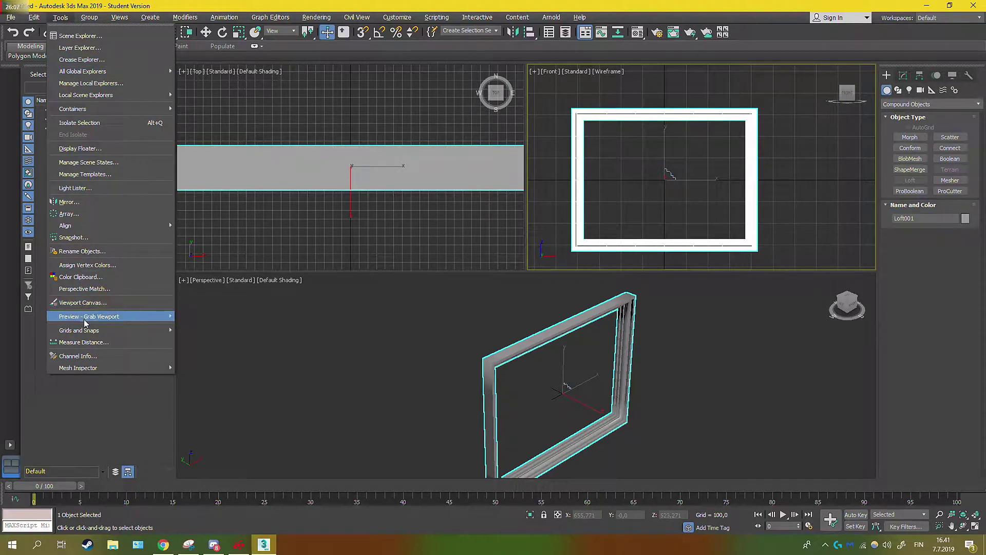
{"action": "mouse_move", "coordinate": [86, 331]}
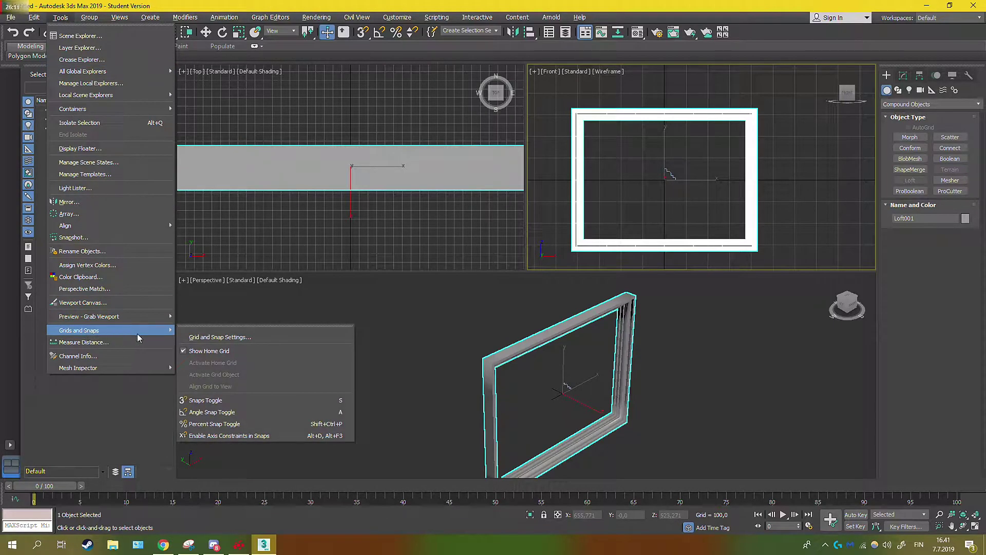
{"action": "left_click", "coordinate": [199, 337]}
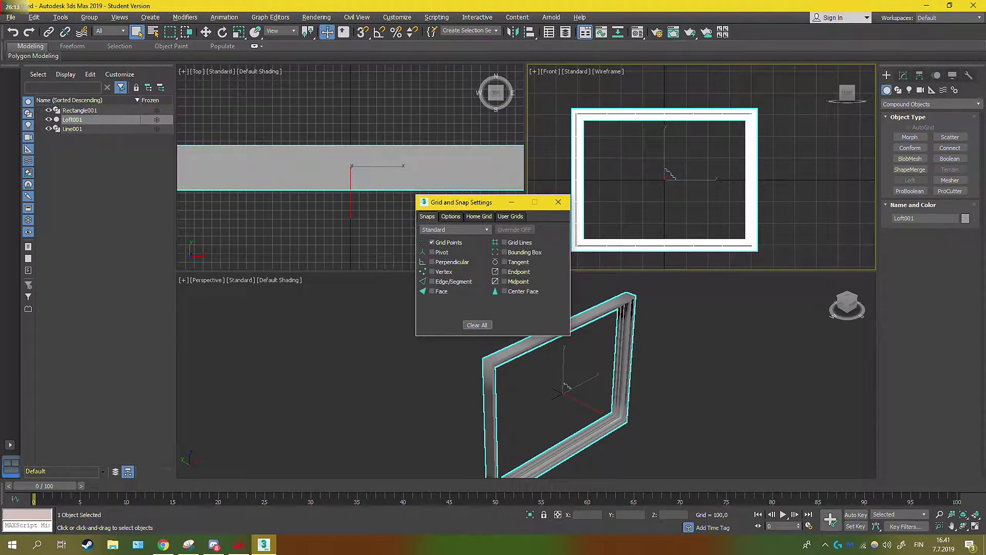
{"action": "key", "text": "alt+Tab"}
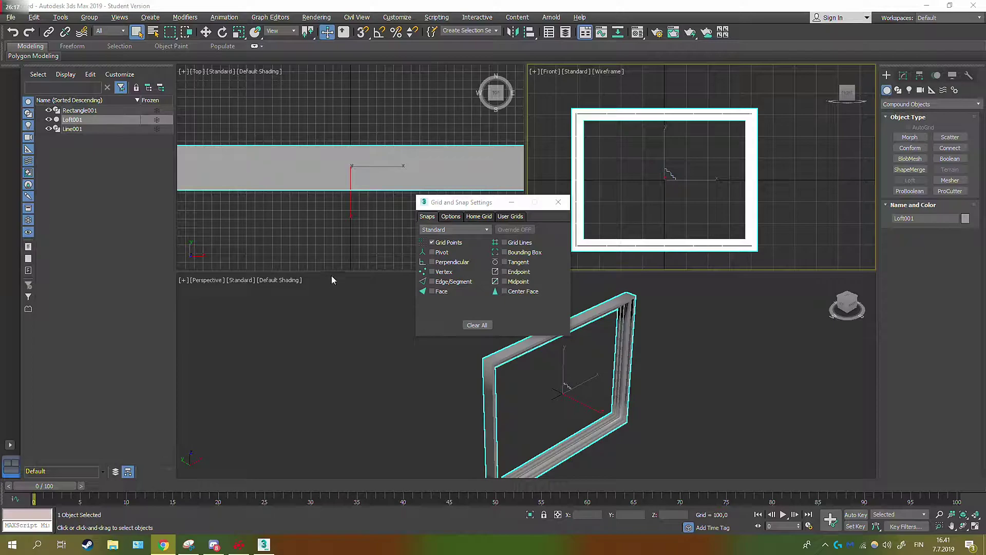
{"action": "left_click", "coordinate": [432, 272]}
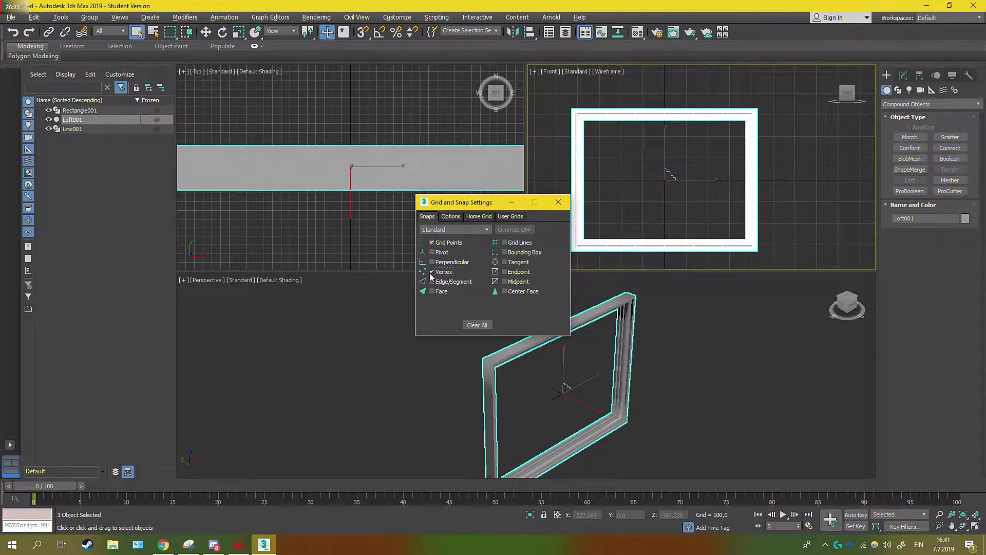
{"action": "left_click_drag", "start_coordinate": [474, 204], "coordinate": [104, 310]}
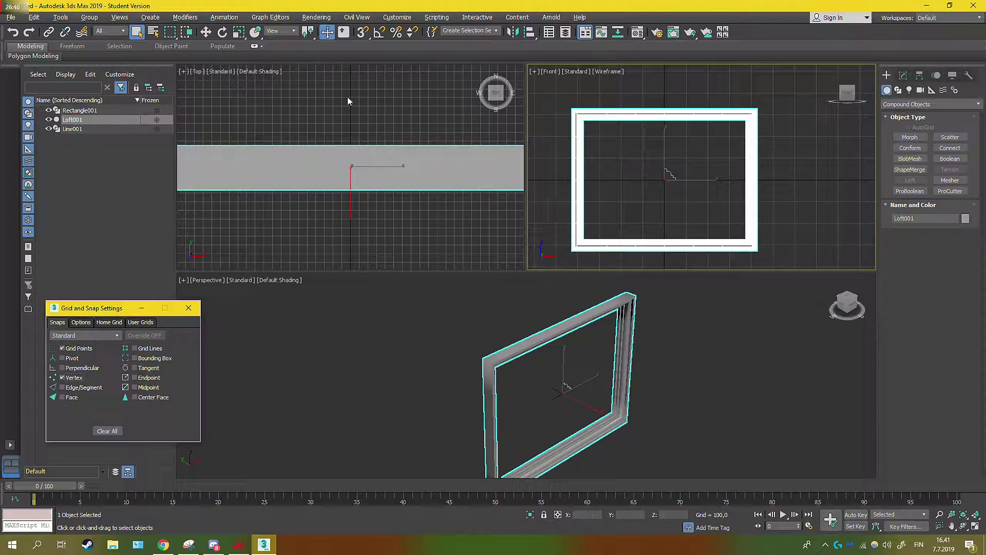
Create a box primitive in the front view between opposite frame corner vertices, about 608 long, 805 wide and -26 high
{"action": "left_click", "coordinate": [152, 18]}
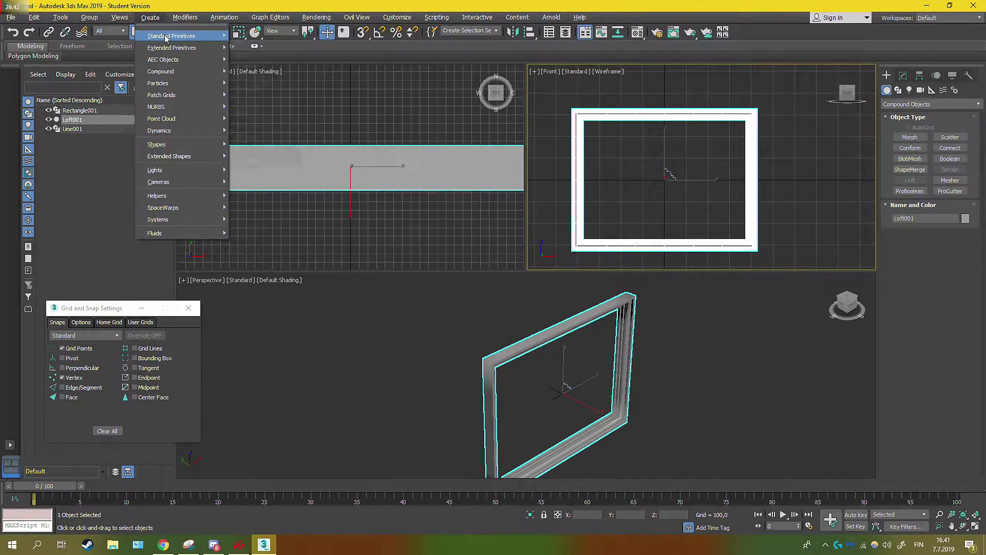
{"action": "mouse_move", "coordinate": [166, 37]}
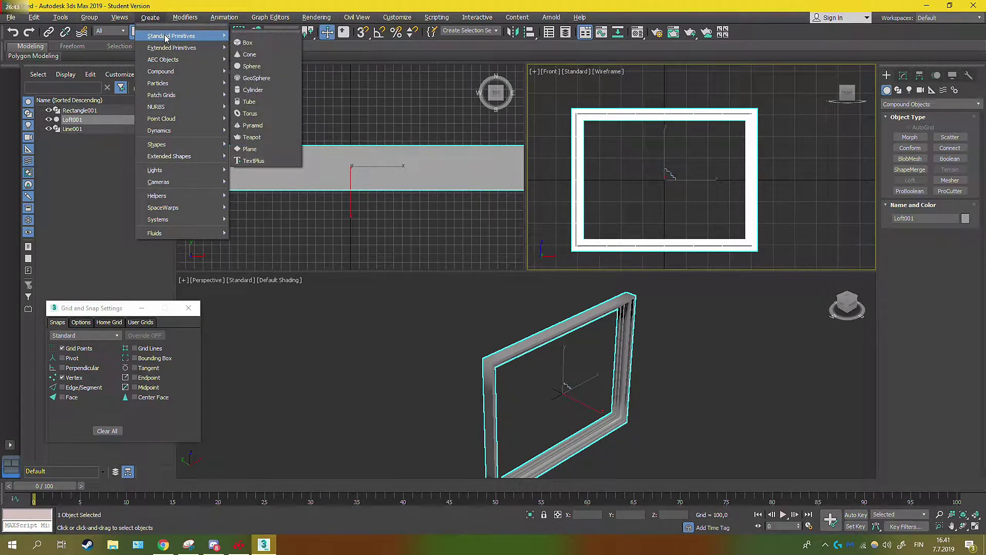
{"action": "left_click", "coordinate": [232, 41]}
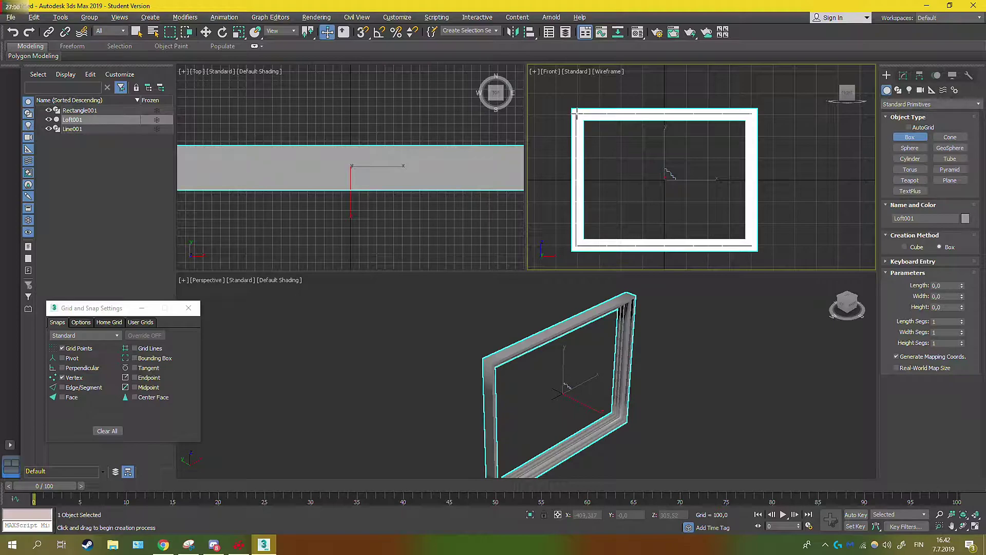
{"action": "left_click_drag", "start_coordinate": [575, 112], "coordinate": [751, 247]}
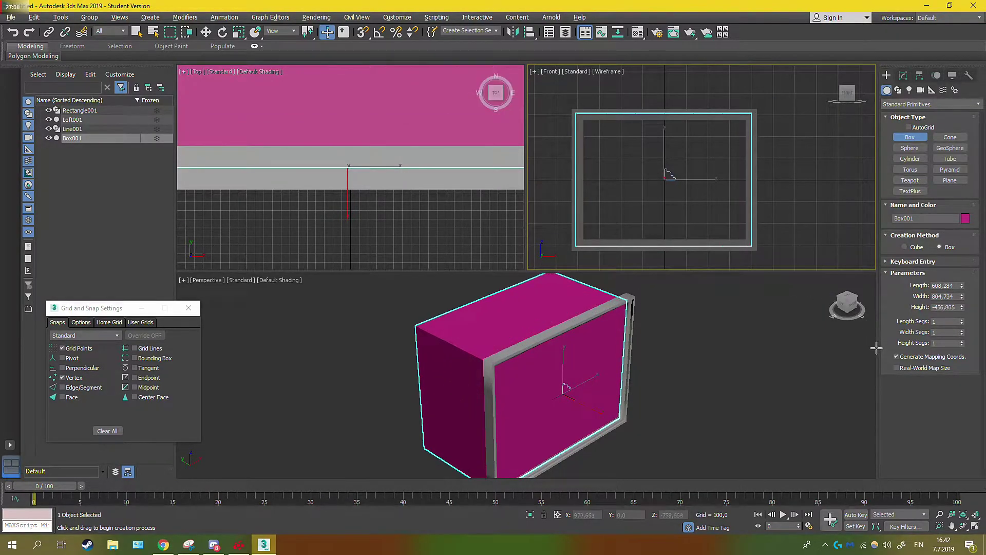
{"action": "left_click", "coordinate": [761, 251]}
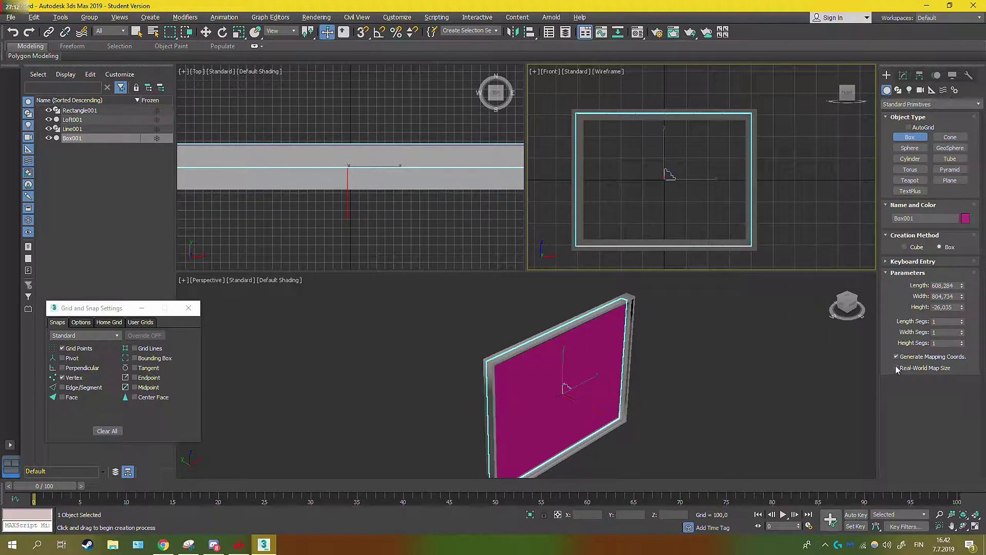
Set the box's length to 552, width to 752 and height to -10
{"action": "left_click", "coordinate": [952, 288]}
{"action": "type", "text": "5554"}
{"action": "double_click", "coordinate": [944, 286]}
{"action": "type", "text": "552"}
{"action": "key", "text": "Return"}
{"action": "double_click", "coordinate": [944, 296]}
{"action": "type", "text": "75"}
{"action": "key", "text": "Return"}
{"action": "double_click", "coordinate": [947, 307]}
{"action": "type", "text": "-10"}
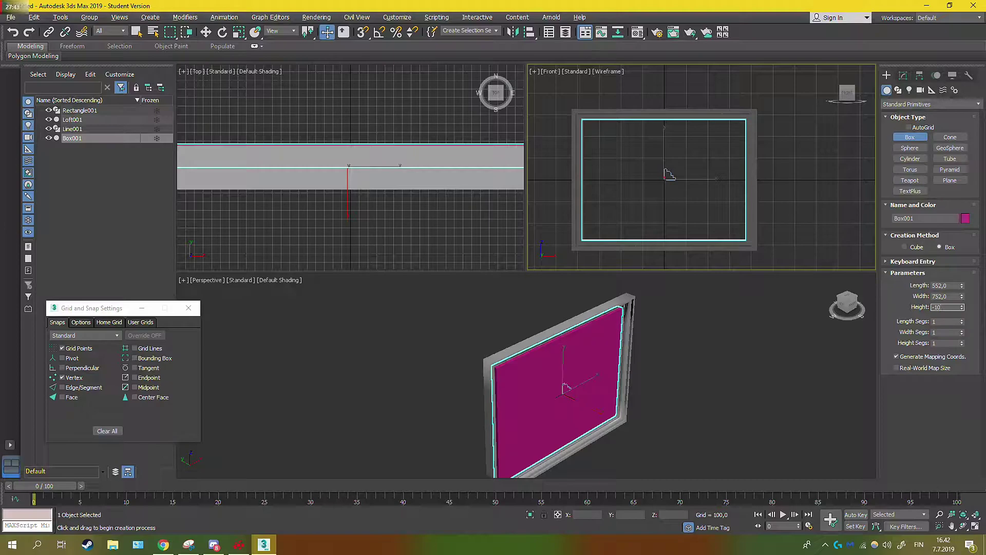
{"action": "key", "text": "Return"}
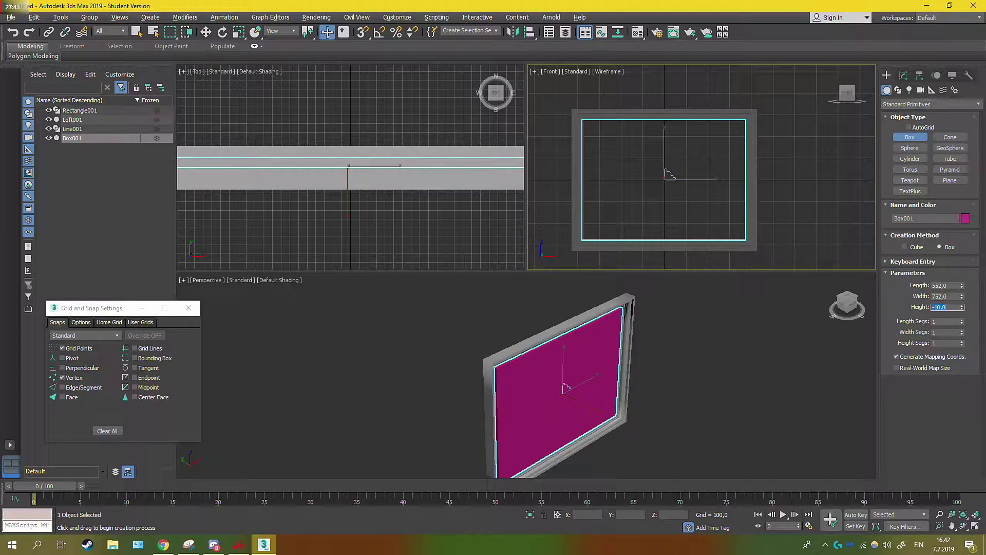
Change the box's object color to light gray
{"action": "left_click", "coordinate": [965, 219]}
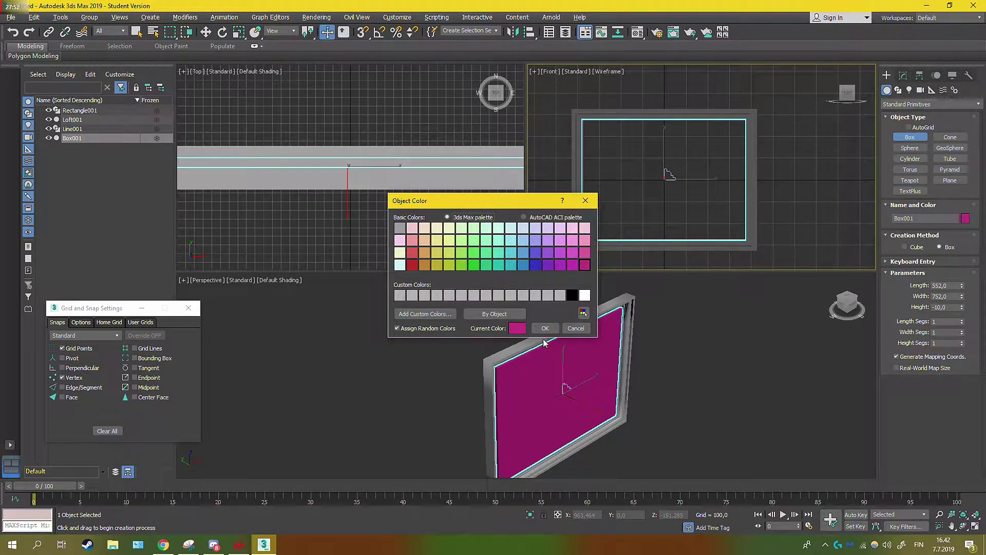
{"action": "left_click", "coordinate": [399, 265]}
{"action": "left_click", "coordinate": [546, 328]}
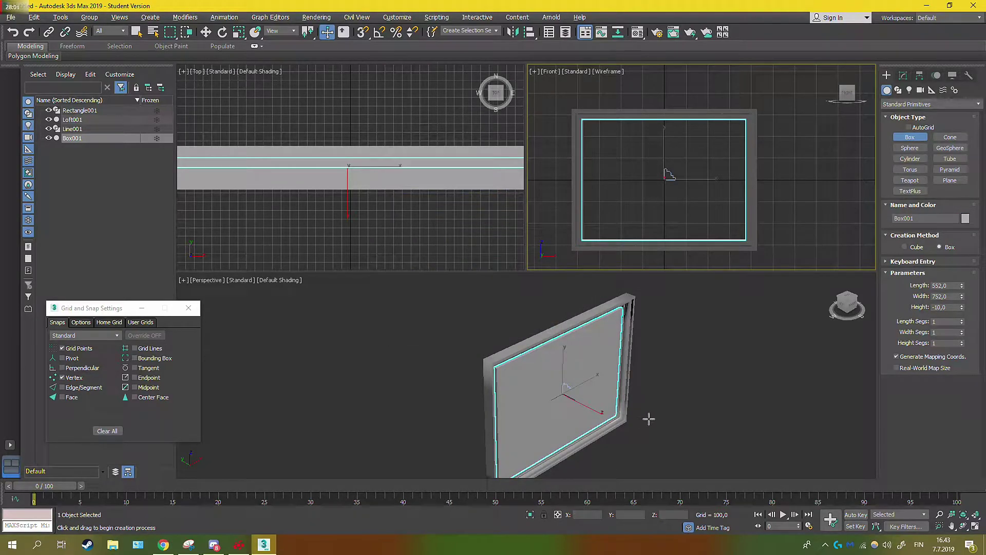
Assign free-wood-texture-with-high-resolution.jpg from the Y: drive as a Bitmap to the diffuse color of material 08 - Default
{"action": "left_click", "coordinate": [843, 308]}
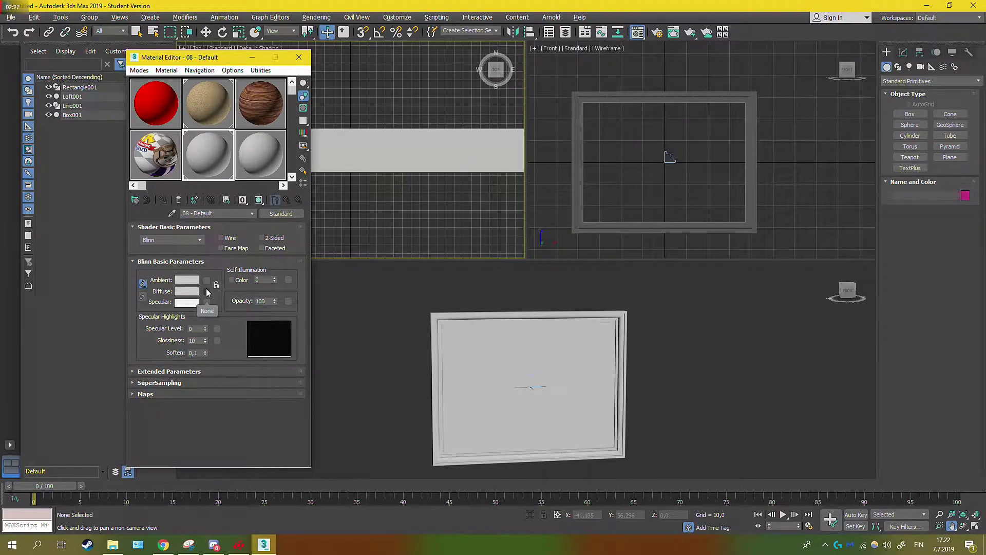
{"action": "left_click", "coordinate": [207, 291]}
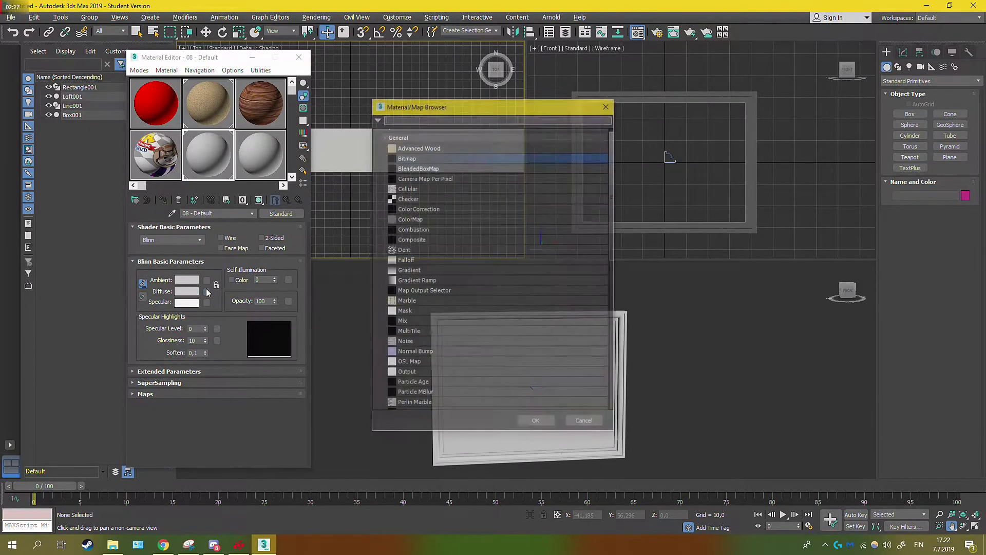
{"action": "double_click", "coordinate": [406, 158]}
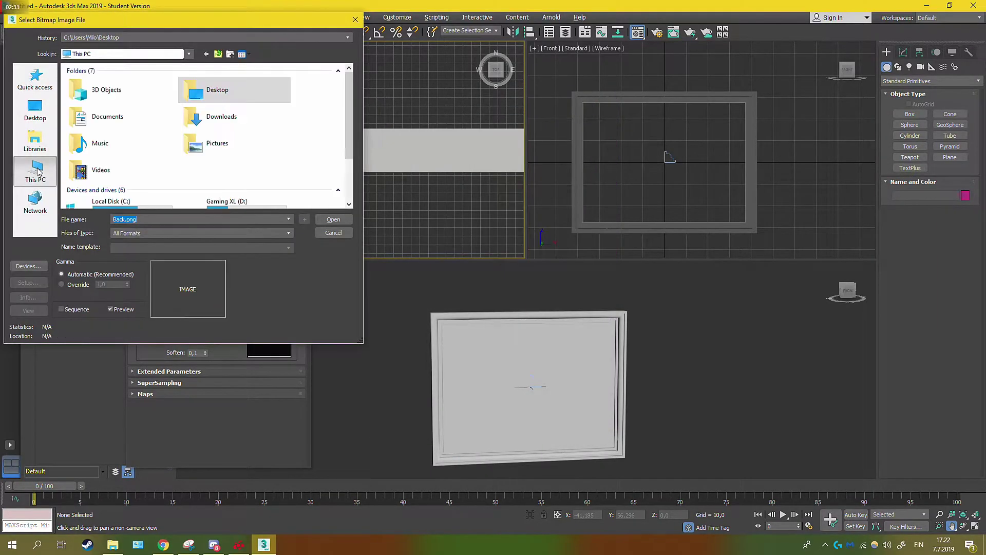
{"action": "scroll", "coordinate": [146, 172], "scroll_direction": "down", "scroll_amount": 2}
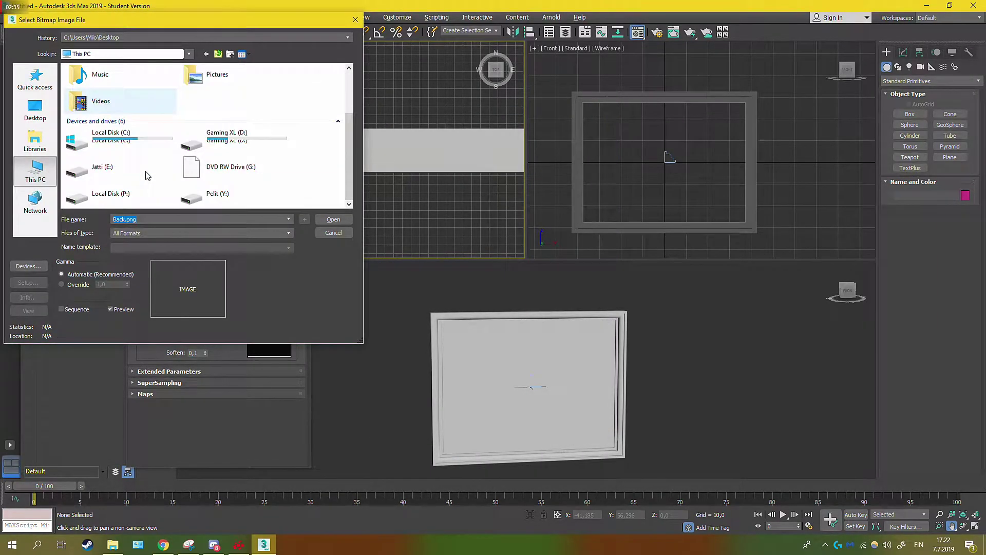
{"action": "double_click", "coordinate": [232, 196]}
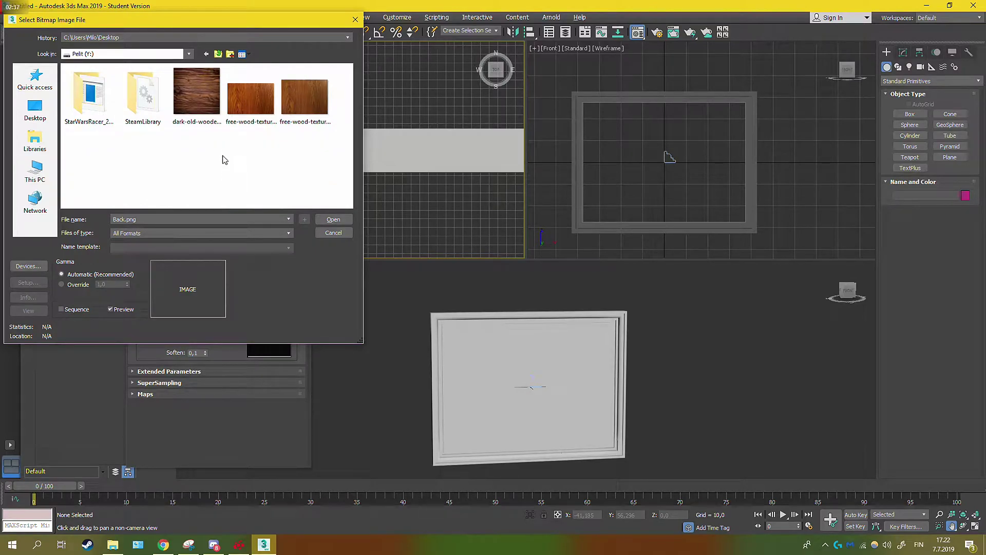
{"action": "left_click", "coordinate": [301, 97]}
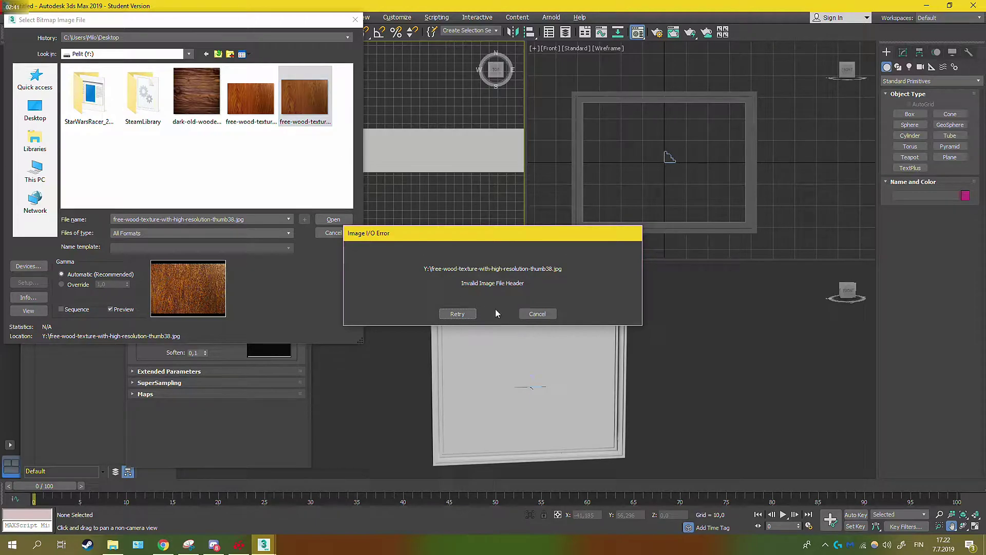
{"action": "left_click", "coordinate": [537, 313]}
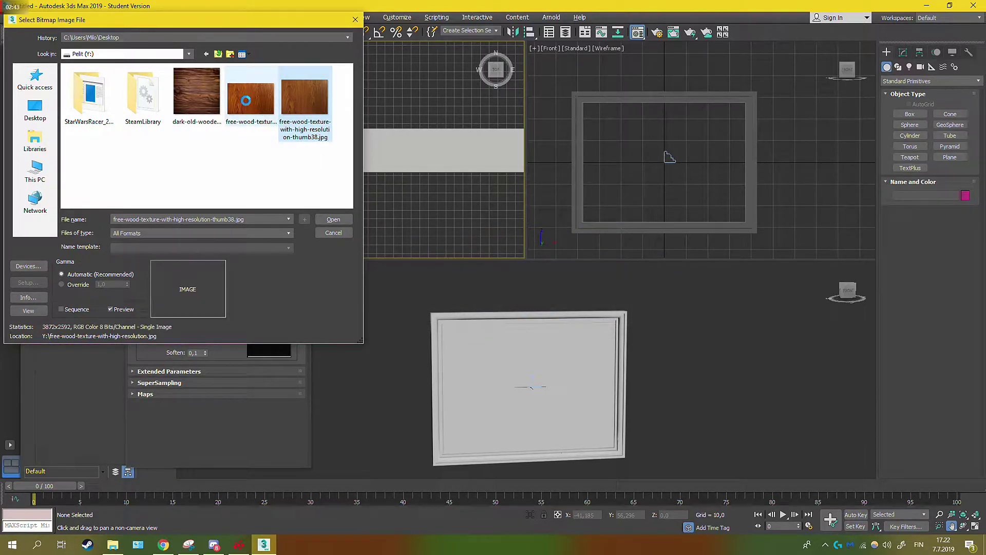
{"action": "left_click", "coordinate": [246, 101]}
{"action": "left_click", "coordinate": [333, 220]}
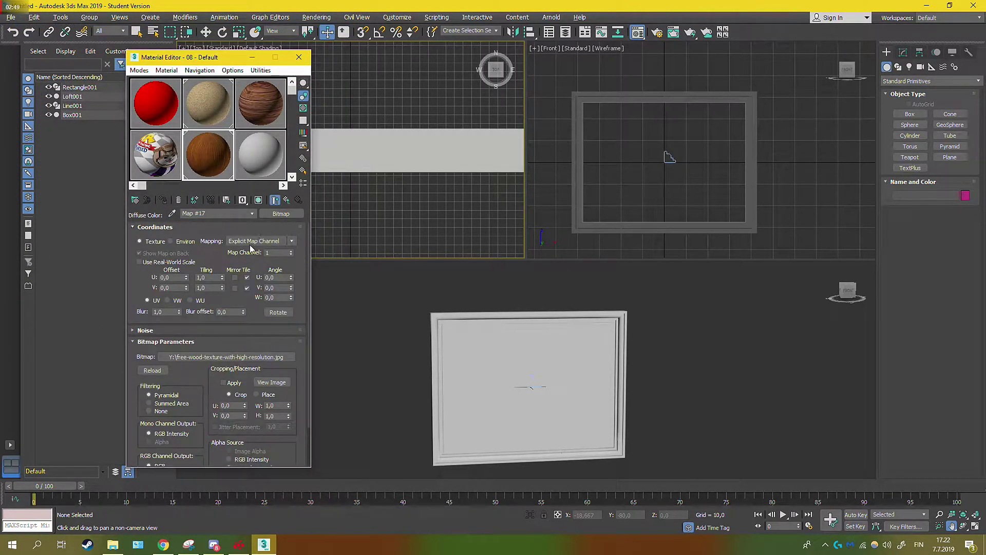
Apply the wood material to the lofted frame with its map shown in the viewport, and the CTR picture material to the box
{"action": "left_click_drag", "start_coordinate": [202, 139], "coordinate": [436, 362]}
{"action": "left_click", "coordinate": [256, 203]}
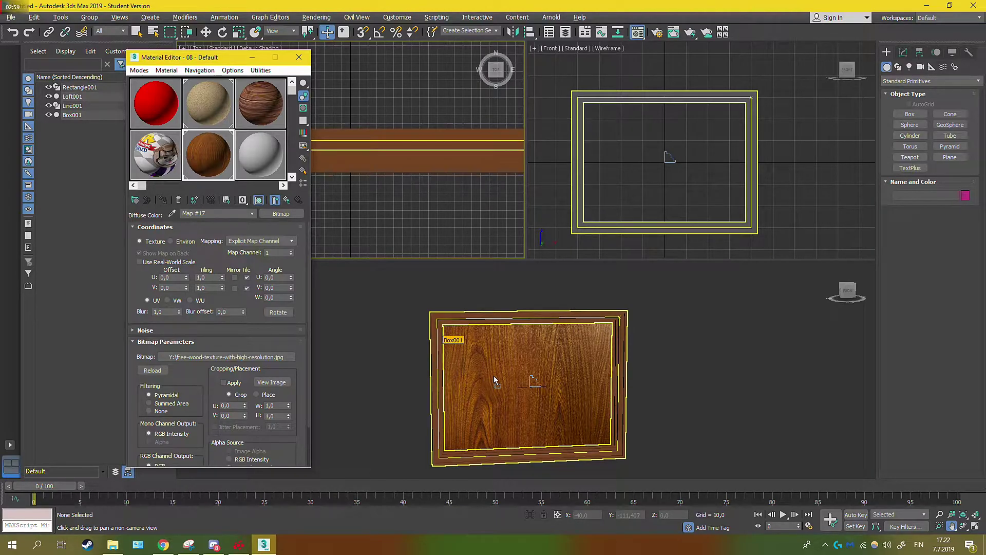
{"action": "left_click_drag", "start_coordinate": [494, 376], "coordinate": [493, 376]}
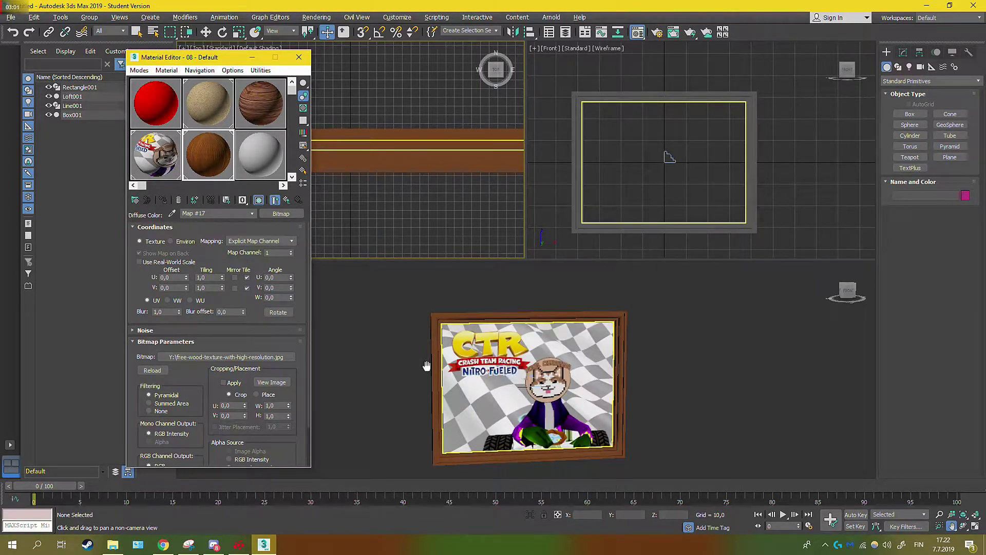
{"action": "left_click", "coordinate": [298, 57]}
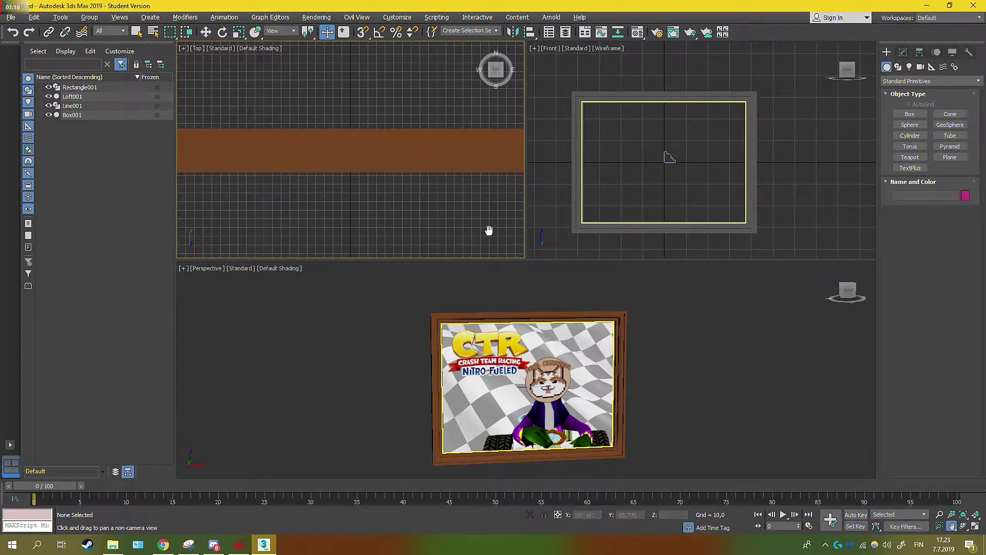
Examine the framed picture in the perspective view, toggling the visibility of the loft, the box and the rectangle
{"action": "left_click", "coordinate": [755, 409]}
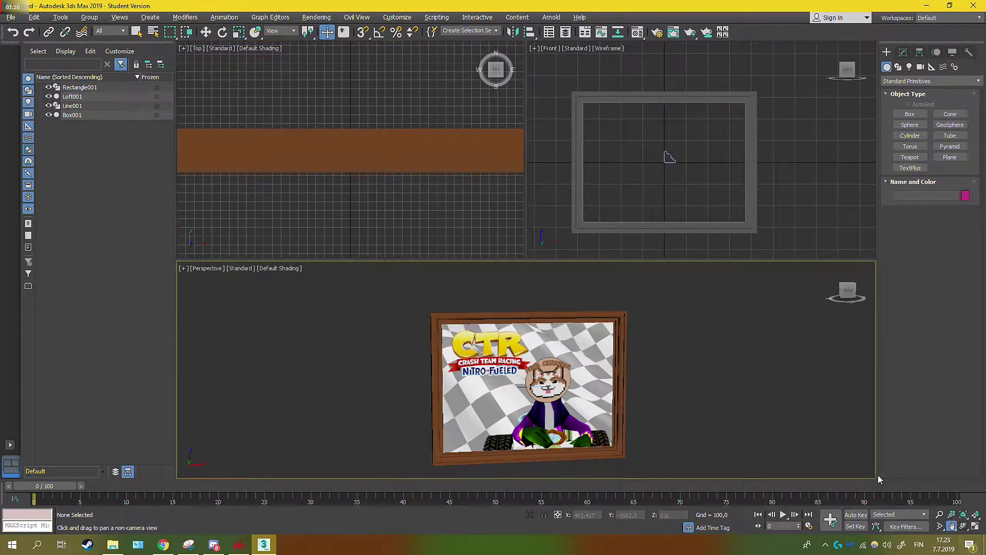
{"action": "left_click_drag", "start_coordinate": [733, 381], "coordinate": [776, 355]}
{"action": "scroll", "coordinate": [751, 359], "scroll_direction": "up", "scroll_amount": 2}
{"action": "left_click", "coordinate": [847, 290]}
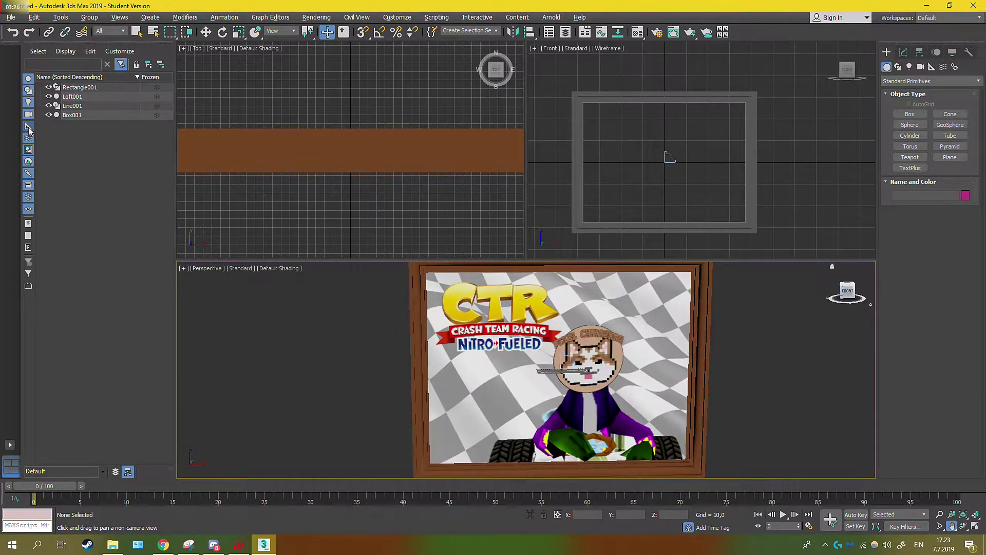
{"action": "left_click", "coordinate": [49, 96]}
{"action": "left_click", "coordinate": [49, 97]}
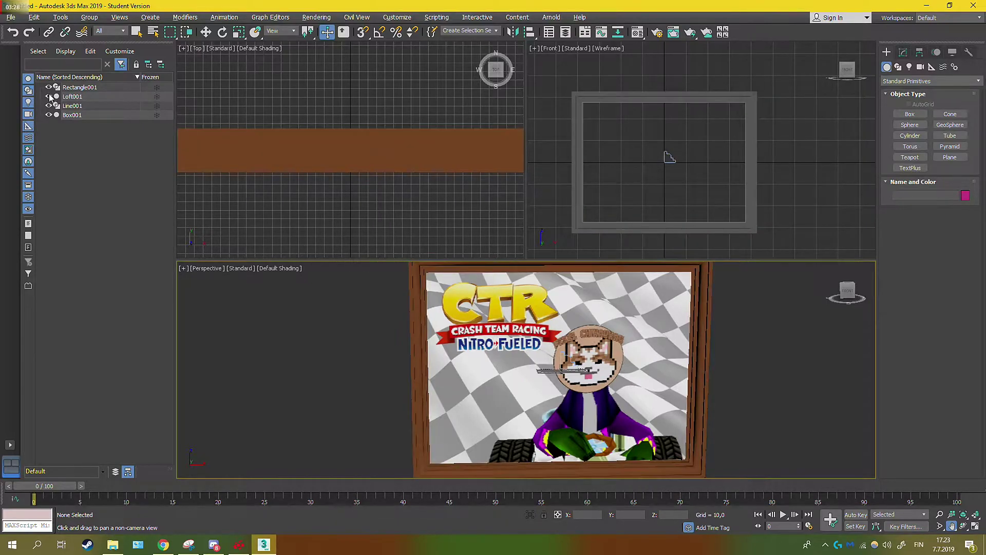
{"action": "left_click", "coordinate": [48, 115]}
{"action": "left_click", "coordinate": [49, 116]}
{"action": "left_click", "coordinate": [48, 88]}
{"action": "left_click", "coordinate": [49, 88]}
{"action": "left_click", "coordinate": [49, 88]}
{"action": "left_click", "coordinate": [49, 88]}
{"action": "mouse_move", "coordinate": [763, 362]}
{"action": "left_mouse_down"}
{"action": "mouse_move", "coordinate": [794, 366]}
{"action": "mouse_move", "coordinate": [748, 364]}
{"action": "left_mouse_up"}
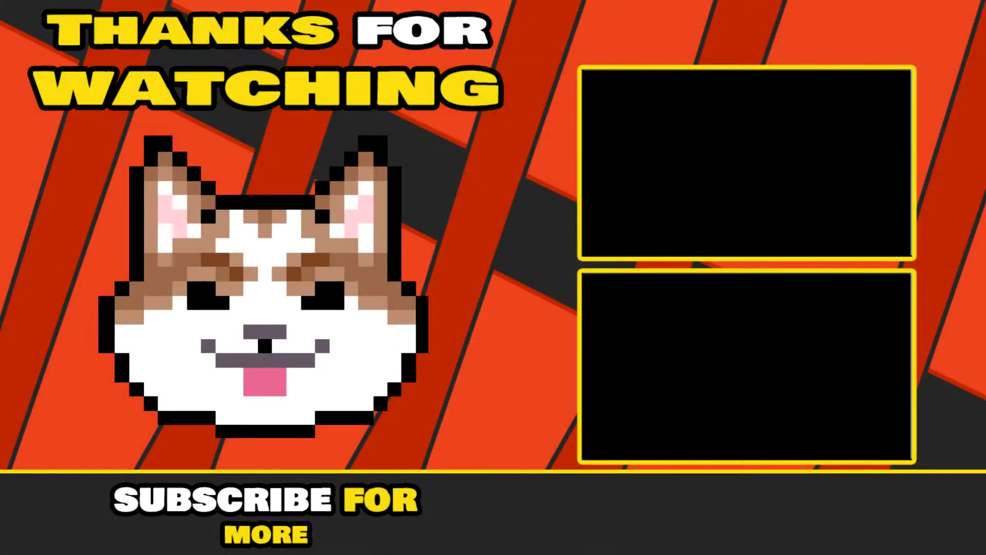